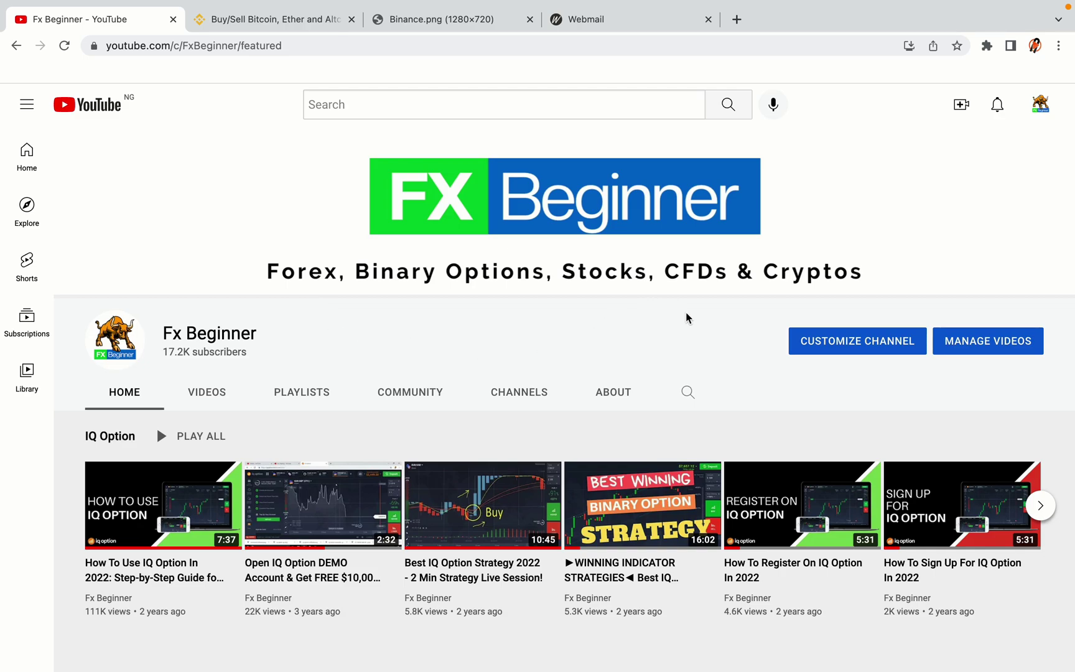
Step: Switch from the Fx Beginner YouTube channel to the Binance homepage tab
{"action": "left_click", "coordinate": [266, 18]}
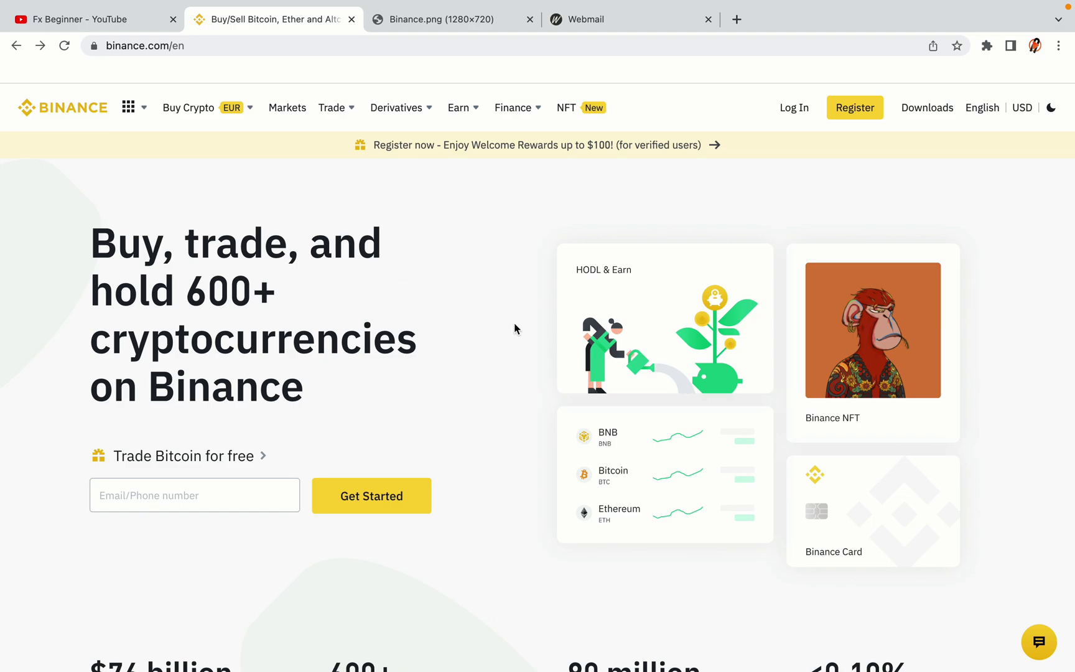
{"action": "scroll", "coordinate": [522, 372], "scroll_direction": "down", "scroll_amount": 2}
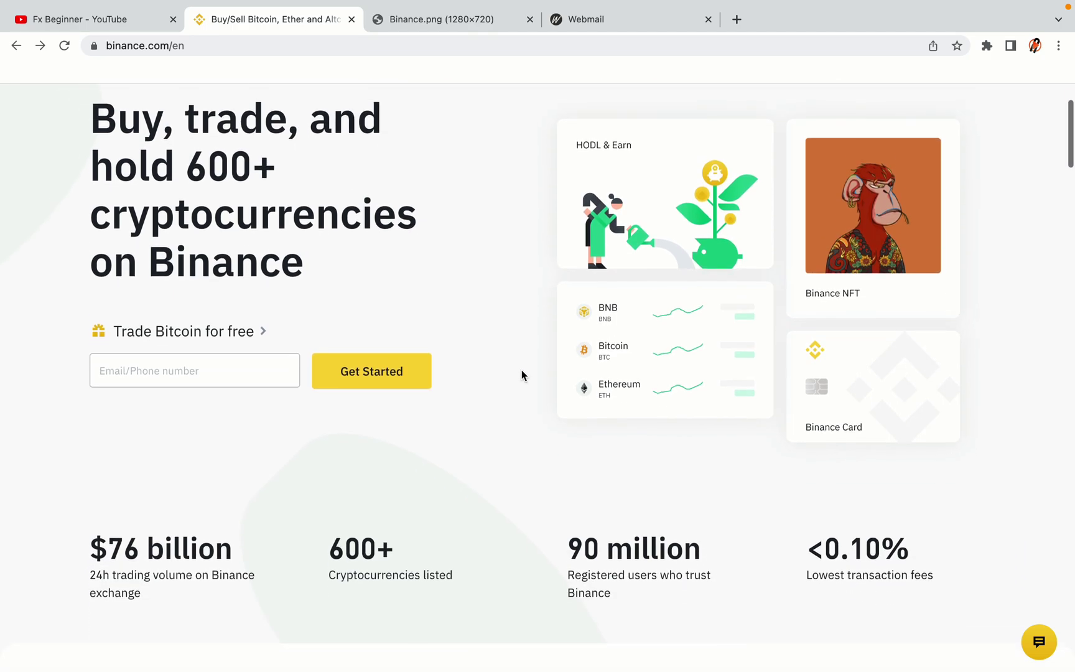
{"action": "scroll", "coordinate": [521, 372], "scroll_direction": "down", "scroll_amount": 1}
{"action": "scroll", "coordinate": [522, 372], "scroll_direction": "down", "scroll_amount": 1}
{"action": "scroll", "coordinate": [521, 375], "scroll_direction": "down", "scroll_amount": 1}
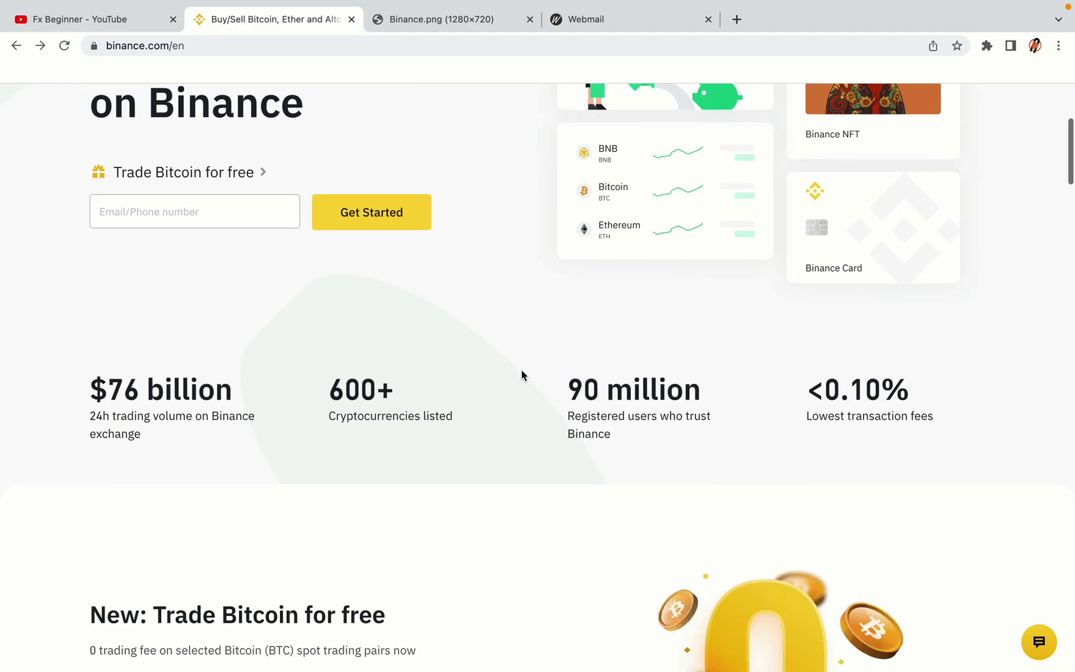
{"action": "scroll", "coordinate": [522, 375], "scroll_direction": "down", "scroll_amount": 4}
{"action": "scroll", "coordinate": [521, 375], "scroll_direction": "down", "scroll_amount": 1}
{"action": "scroll", "coordinate": [521, 375], "scroll_direction": "down", "scroll_amount": 1}
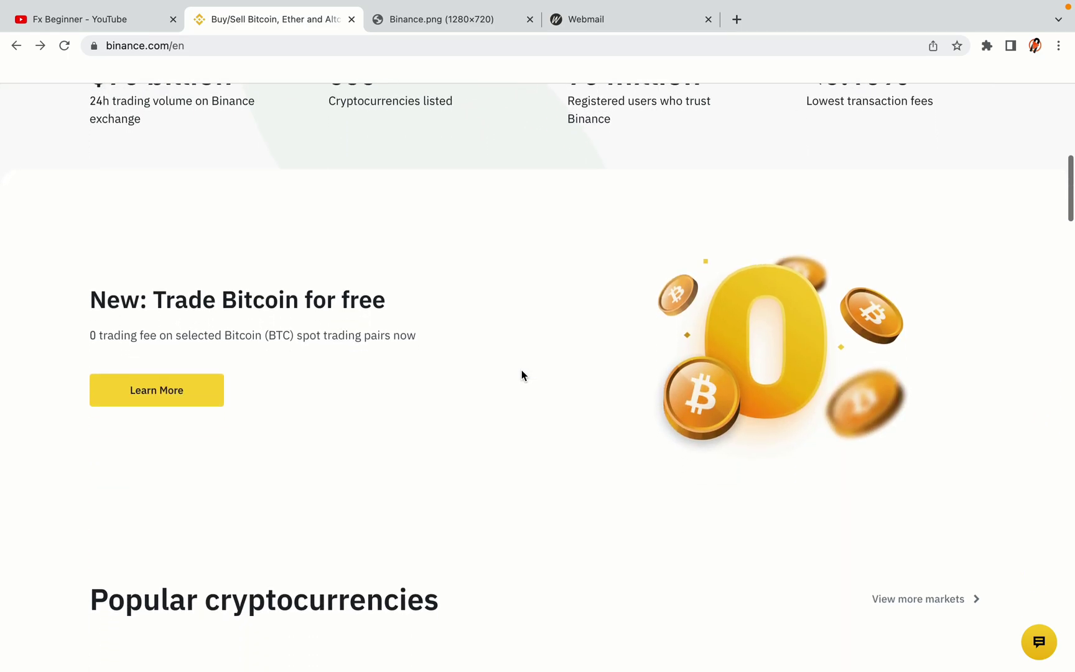
{"action": "scroll", "coordinate": [522, 375], "scroll_direction": "up", "scroll_amount": 3}
{"action": "scroll", "coordinate": [522, 376], "scroll_direction": "up", "scroll_amount": 1}
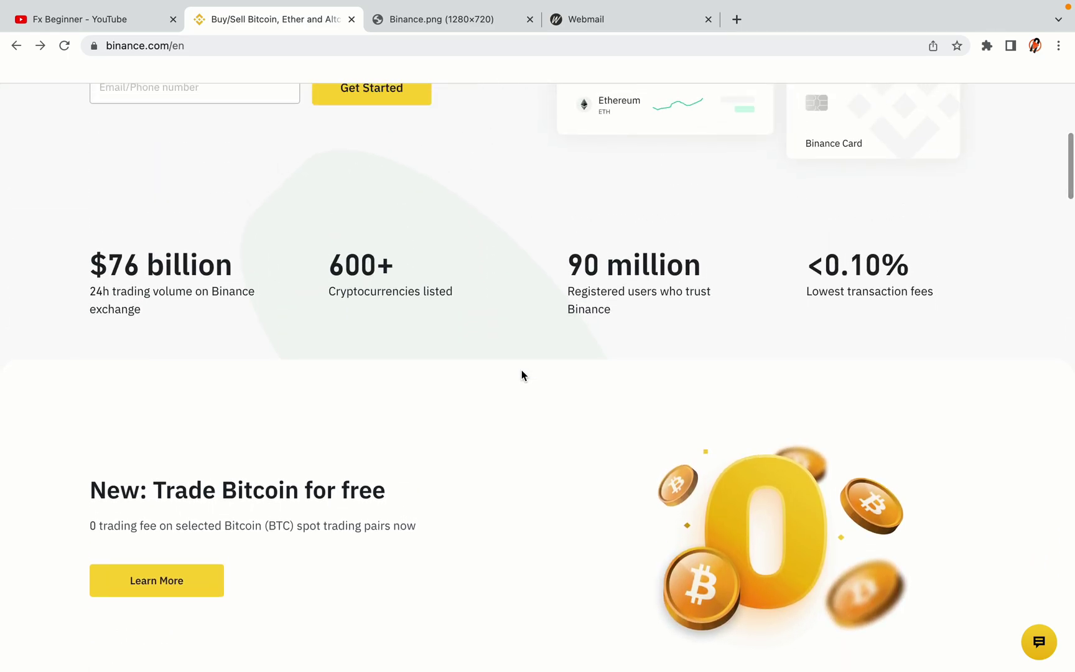
{"action": "scroll", "coordinate": [522, 376], "scroll_direction": "down", "scroll_amount": 6}
{"action": "scroll", "coordinate": [521, 376], "scroll_direction": "down", "scroll_amount": 2}
{"action": "scroll", "coordinate": [521, 376], "scroll_direction": "down", "scroll_amount": 2}
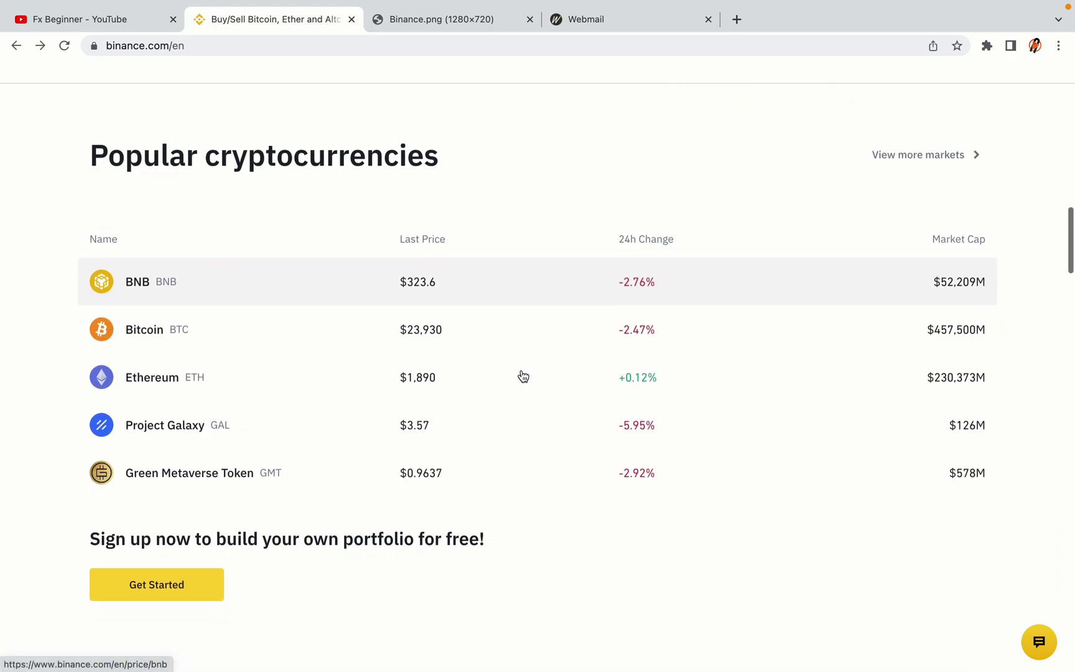
{"action": "scroll", "coordinate": [522, 376], "scroll_direction": "down", "scroll_amount": 3}
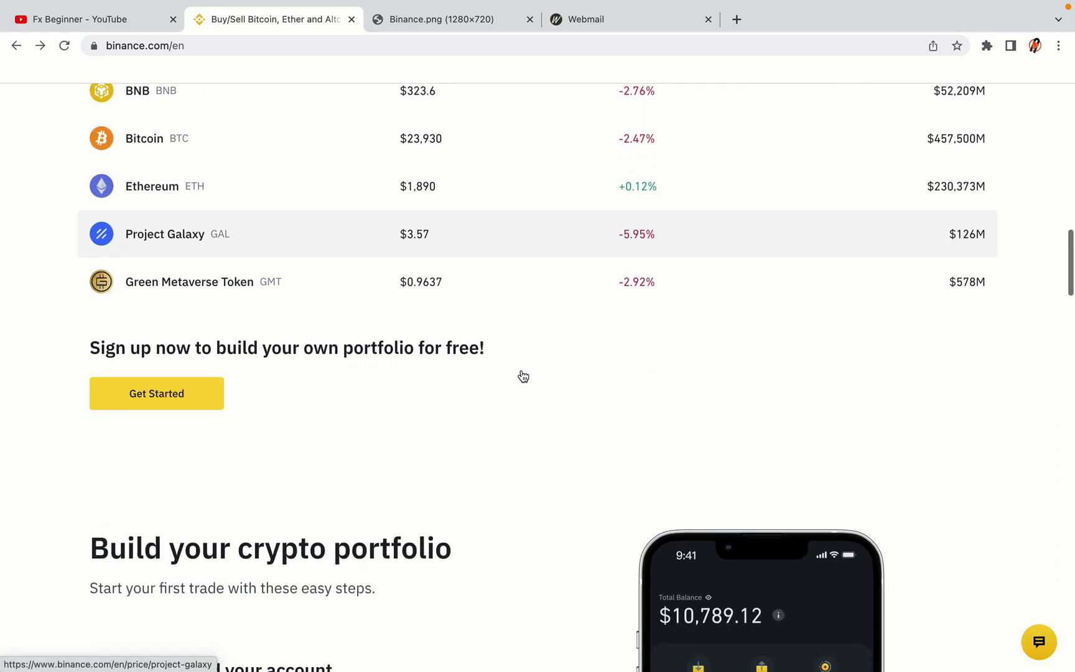
{"action": "scroll", "coordinate": [523, 376], "scroll_direction": "down", "scroll_amount": 3}
{"action": "scroll", "coordinate": [521, 375], "scroll_direction": "down", "scroll_amount": 3}
{"action": "scroll", "coordinate": [521, 375], "scroll_direction": "down", "scroll_amount": 1}
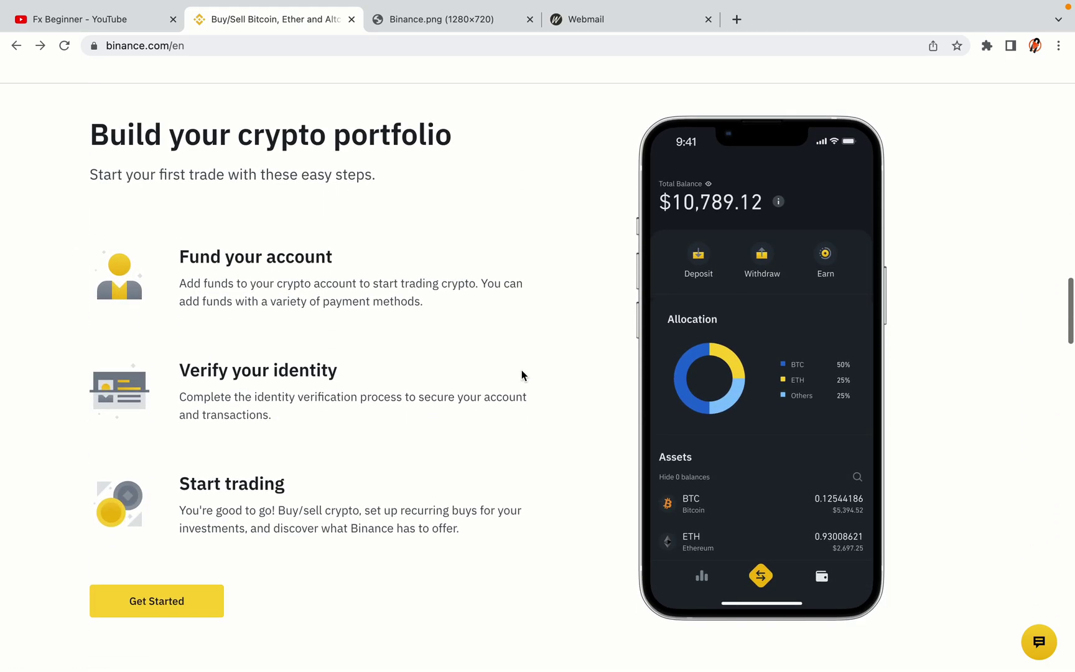
{"action": "scroll", "coordinate": [521, 375], "scroll_direction": "down", "scroll_amount": 6}
{"action": "scroll", "coordinate": [521, 375], "scroll_direction": "down", "scroll_amount": 3}
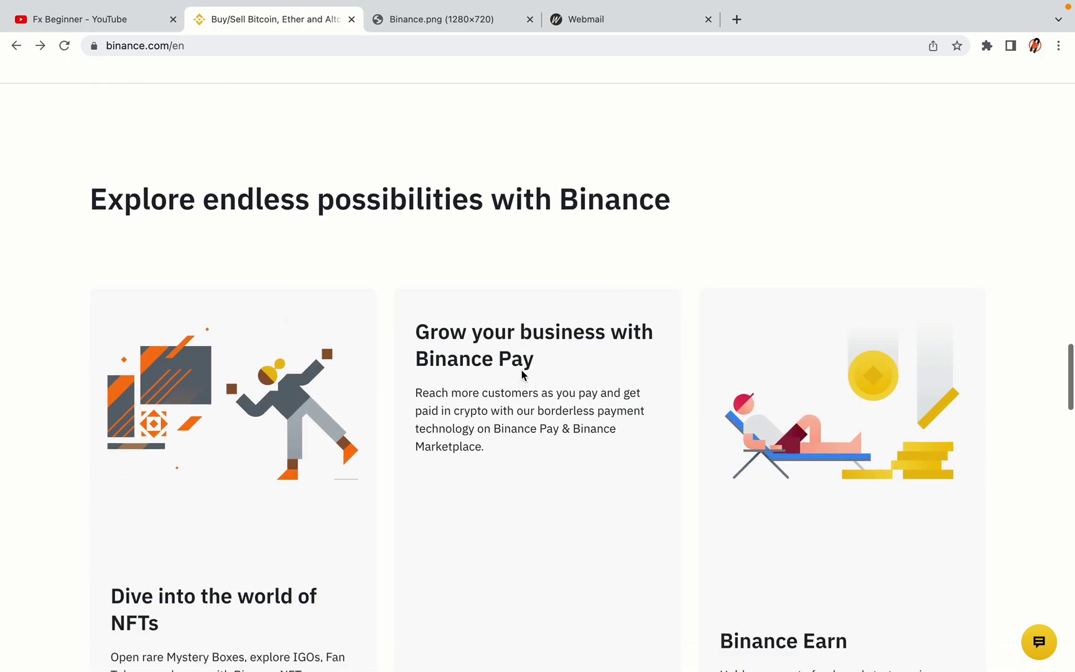
{"action": "scroll", "coordinate": [522, 373], "scroll_direction": "down", "scroll_amount": 2}
{"action": "scroll", "coordinate": [521, 373], "scroll_direction": "down", "scroll_amount": 6}
{"action": "scroll", "coordinate": [521, 370], "scroll_direction": "down", "scroll_amount": 1}
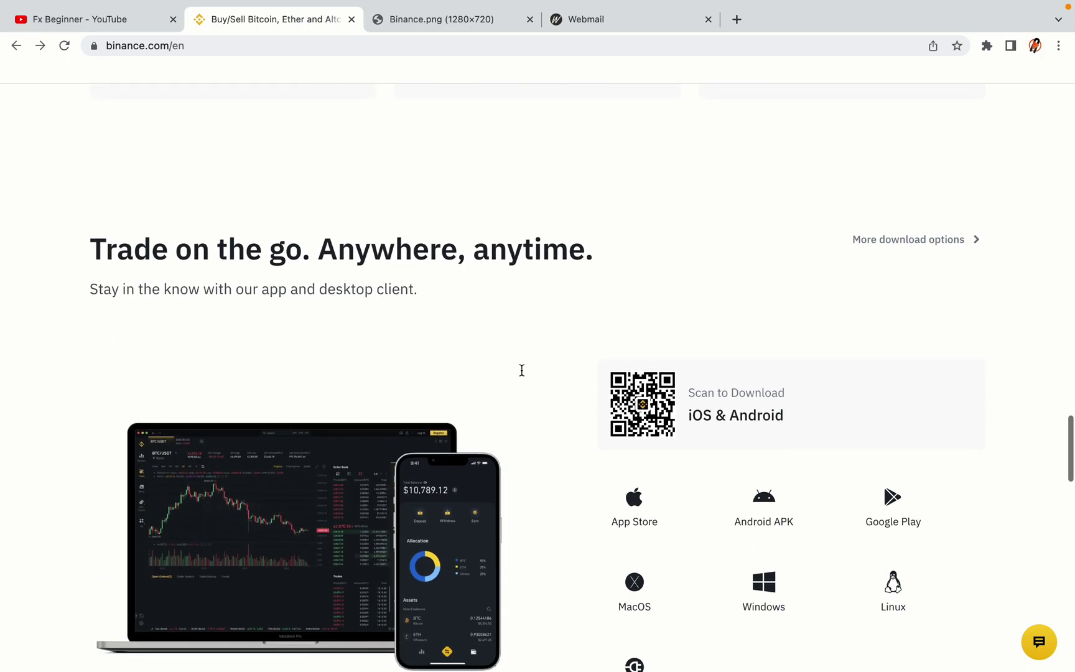
{"action": "scroll", "coordinate": [521, 370], "scroll_direction": "down", "scroll_amount": 2}
{"action": "scroll", "coordinate": [521, 370], "scroll_direction": "down", "scroll_amount": 6}
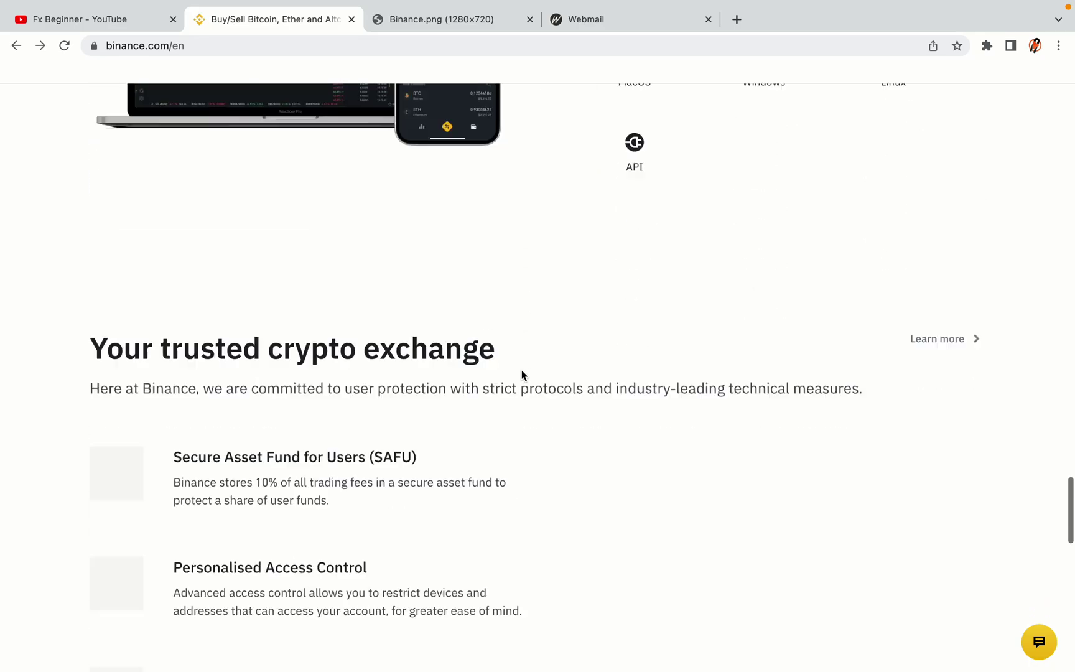
{"action": "scroll", "coordinate": [522, 373], "scroll_direction": "down", "scroll_amount": 4}
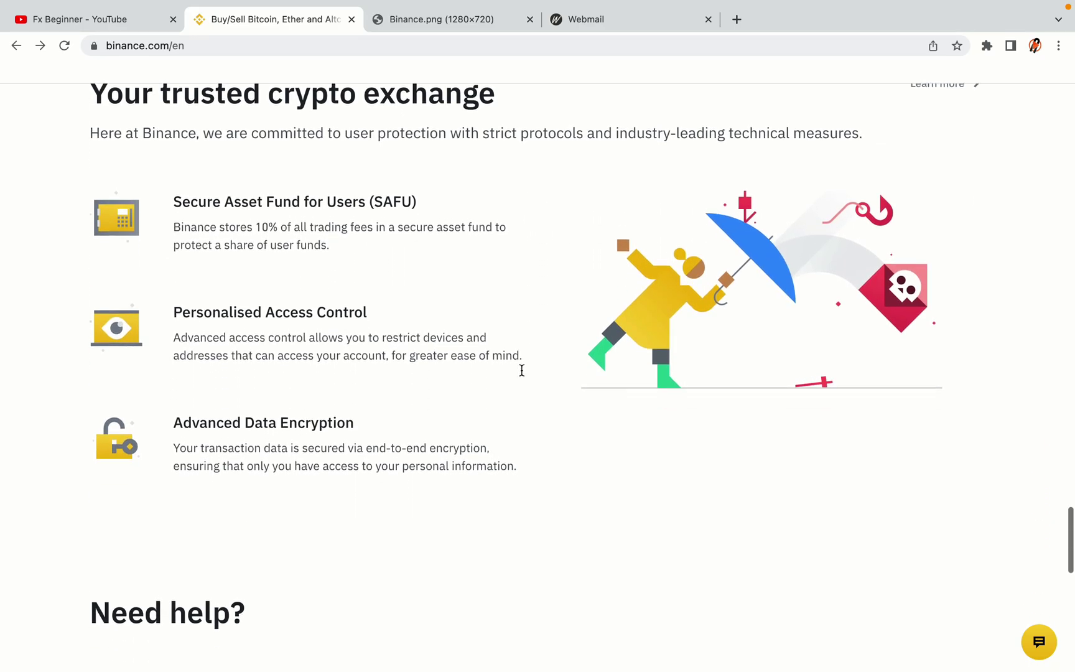
{"action": "scroll", "coordinate": [522, 369], "scroll_direction": "down", "scroll_amount": 6}
{"action": "scroll", "coordinate": [522, 370], "scroll_direction": "down", "scroll_amount": 1}
{"action": "scroll", "coordinate": [522, 369], "scroll_direction": "down", "scroll_amount": 1}
{"action": "scroll", "coordinate": [522, 373], "scroll_direction": "up", "scroll_amount": 15}
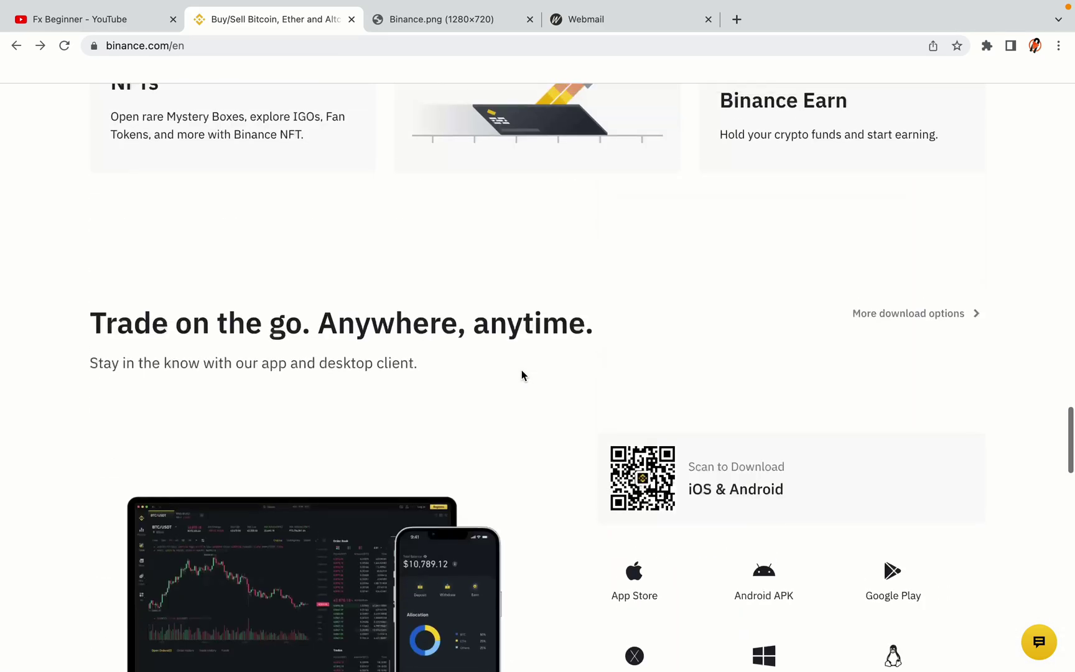
{"action": "scroll", "coordinate": [522, 374], "scroll_direction": "up", "scroll_amount": 10}
{"action": "scroll", "coordinate": [522, 373], "scroll_direction": "up", "scroll_amount": 5}
{"action": "scroll", "coordinate": [521, 374], "scroll_direction": "up", "scroll_amount": 4}
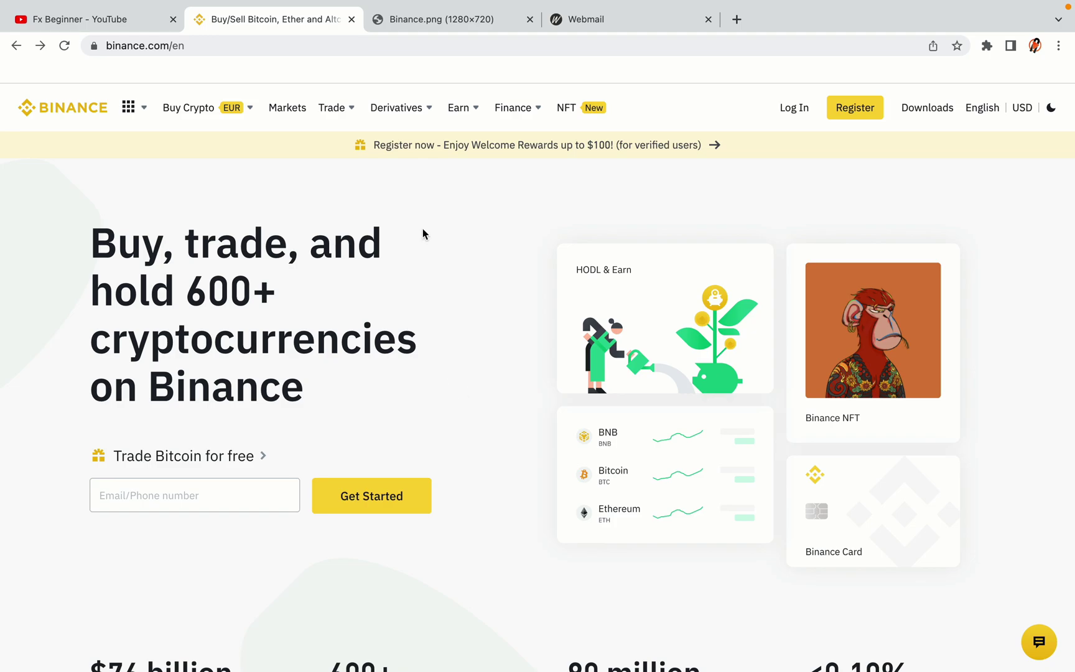
{"action": "left_click", "coordinate": [450, 20]}
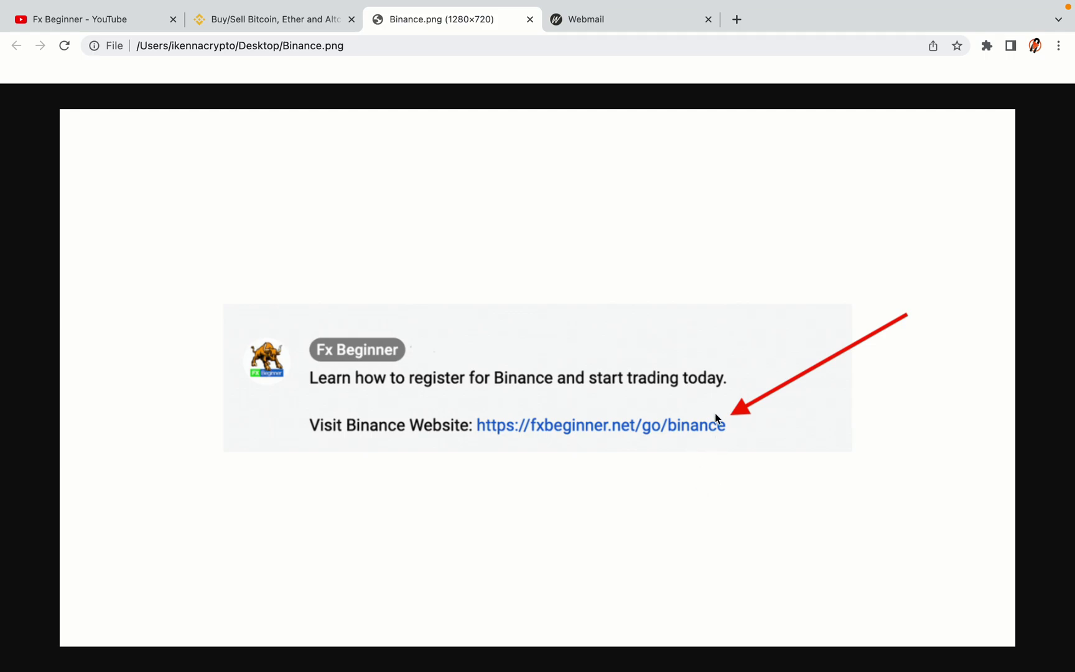
{"action": "key", "text": "ctrl+shift+Tab"}
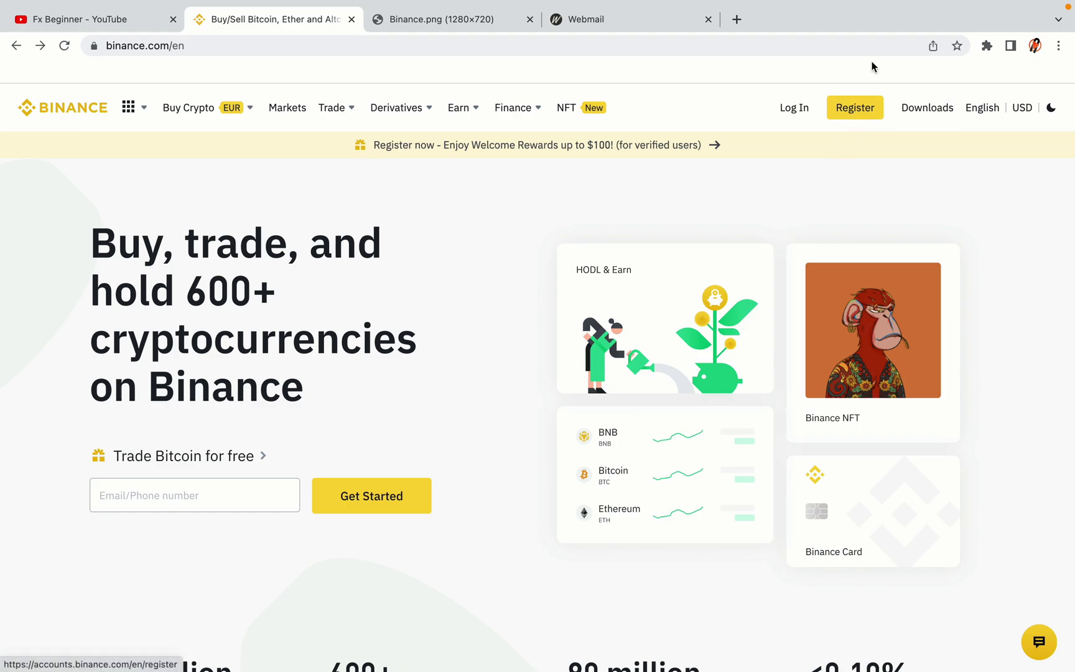
{"action": "left_click", "coordinate": [864, 116]}
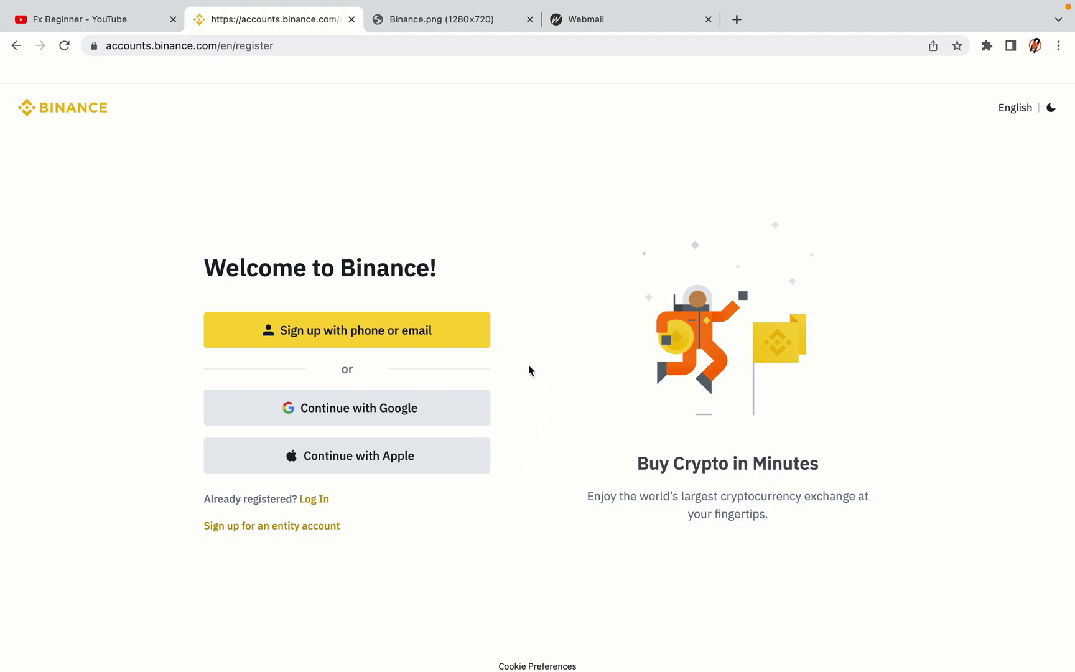
Step: Submit the personal email sign-up form with Terms accepted to receive a 6-digit code
{"action": "left_click", "coordinate": [444, 343]}
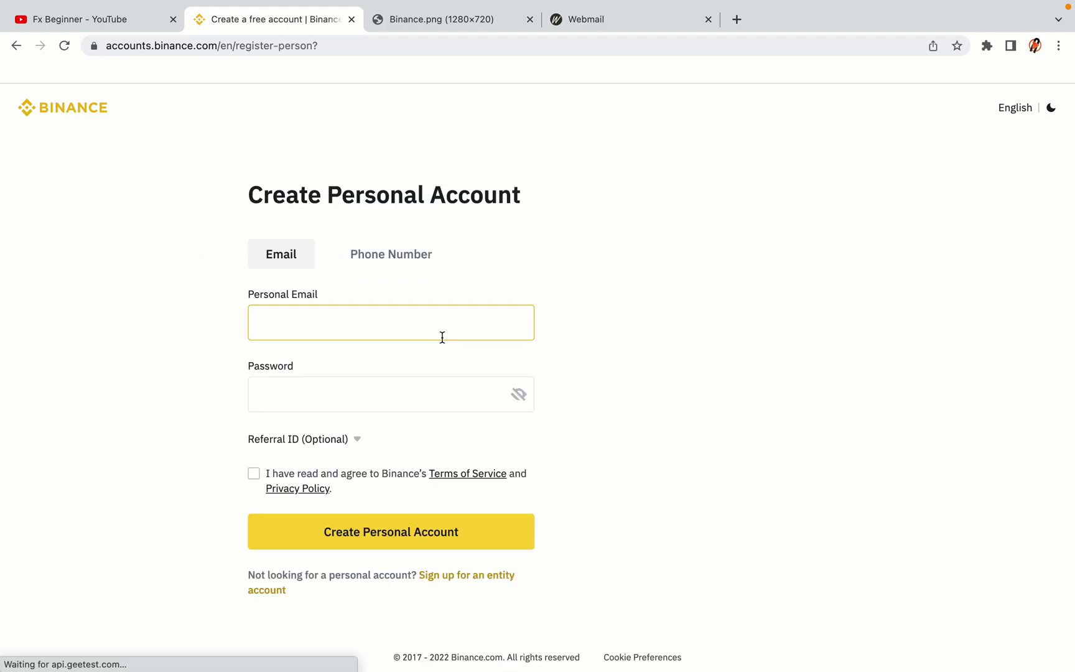
{"action": "left_click", "coordinate": [660, 381]}
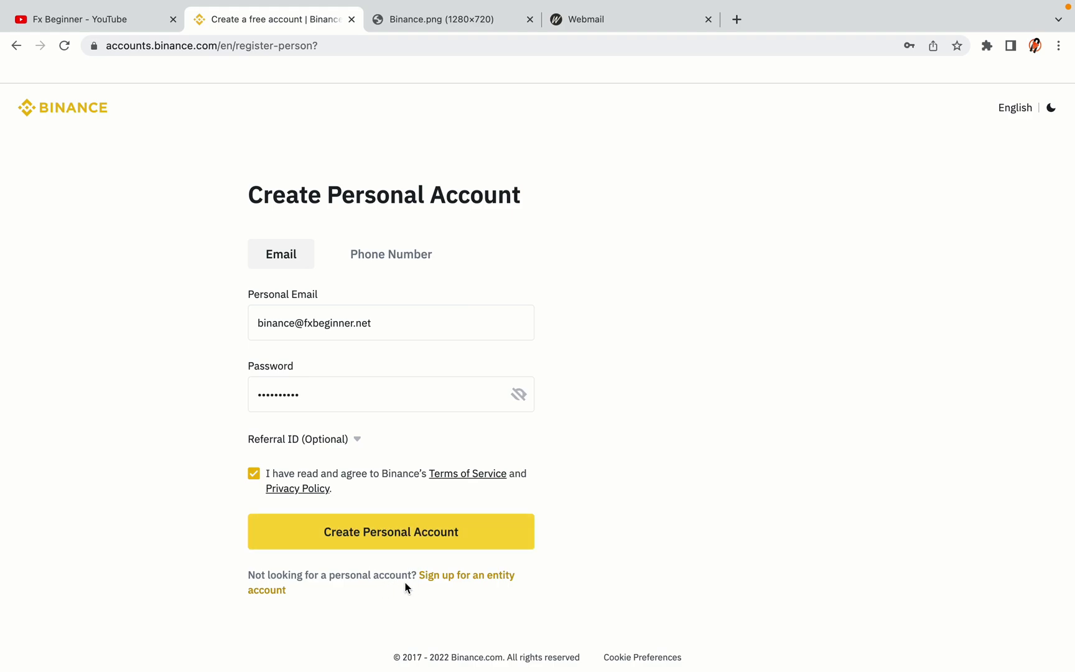
{"action": "left_click", "coordinate": [410, 538]}
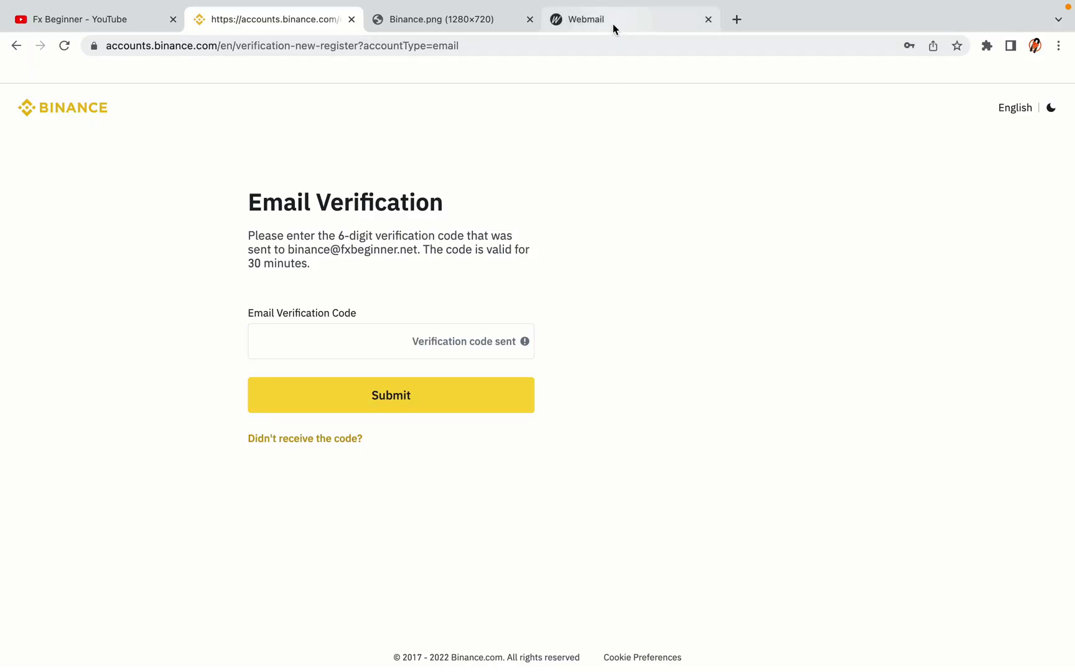
Step: Open the Binance registration email in the Webmail inbox
{"action": "left_click_drag", "start_coordinate": [613, 19], "coordinate": [435, 20]}
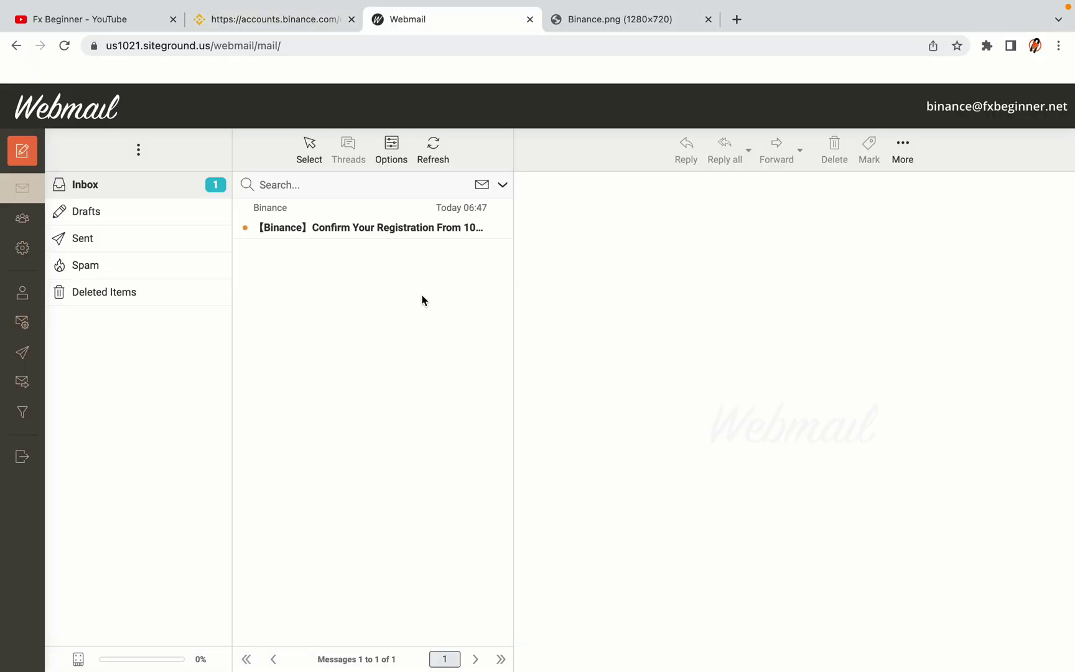
{"action": "mouse_move", "coordinate": [370, 220]}
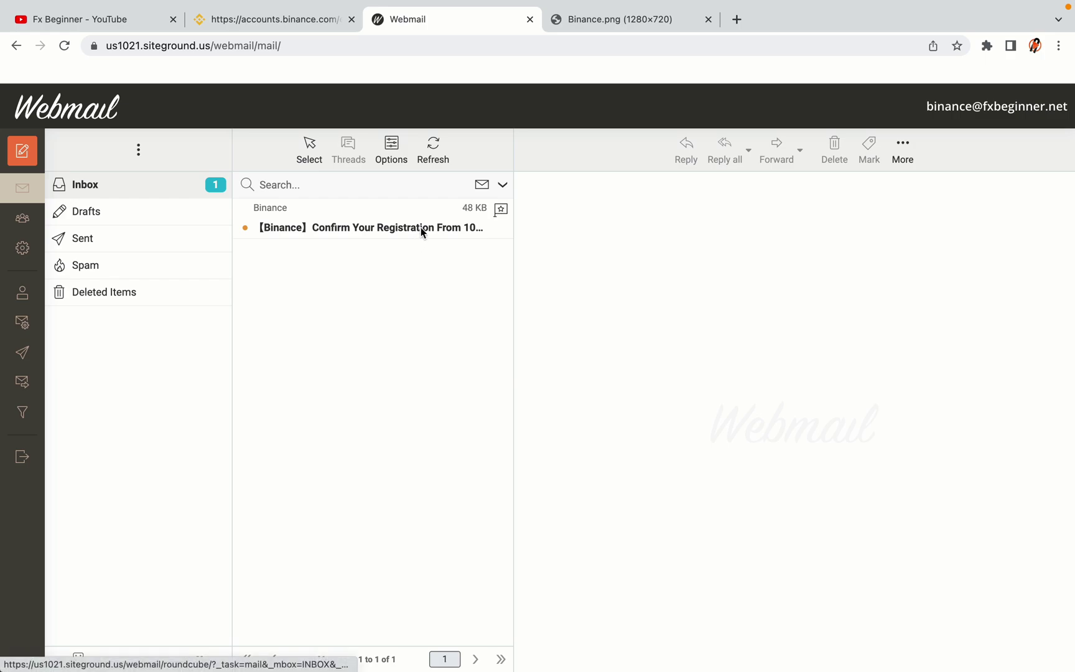
{"action": "left_click", "coordinate": [371, 225]}
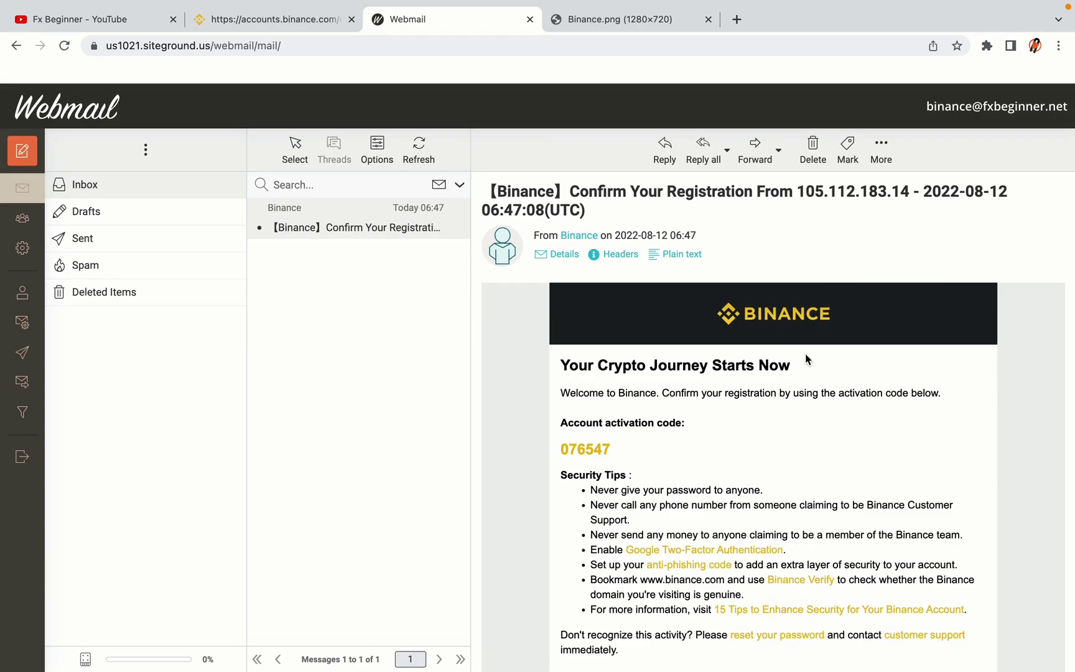
{"action": "scroll", "coordinate": [805, 359], "scroll_direction": "down", "scroll_amount": 3}
{"action": "scroll", "coordinate": [806, 359], "scroll_direction": "up", "scroll_amount": 1}
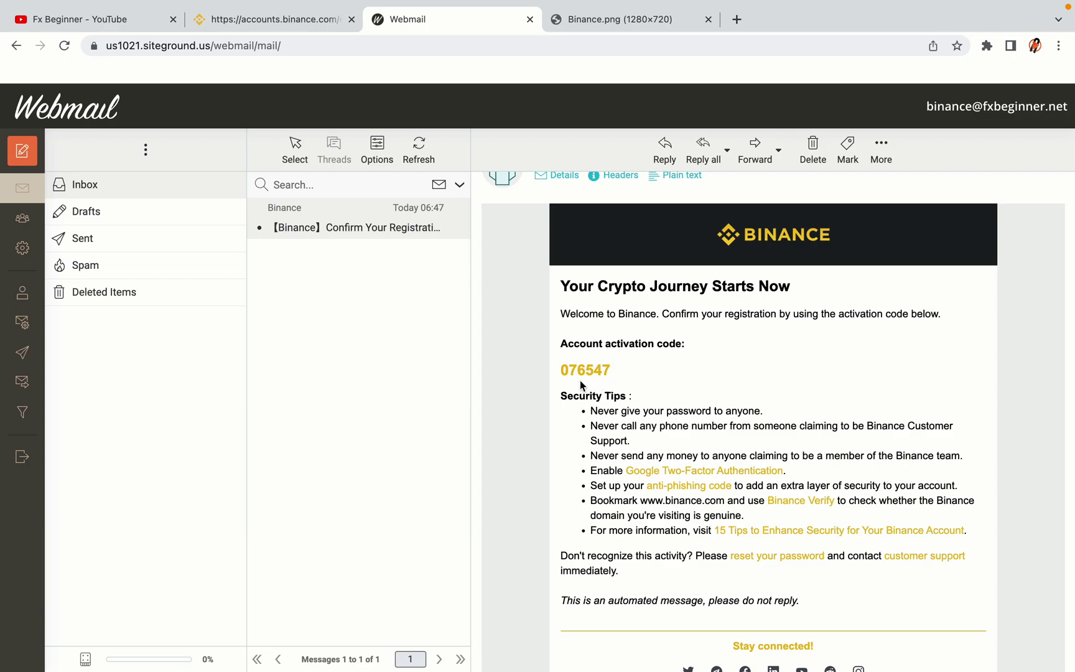
{"action": "left_click_drag", "start_coordinate": [560, 370], "coordinate": [611, 369]}
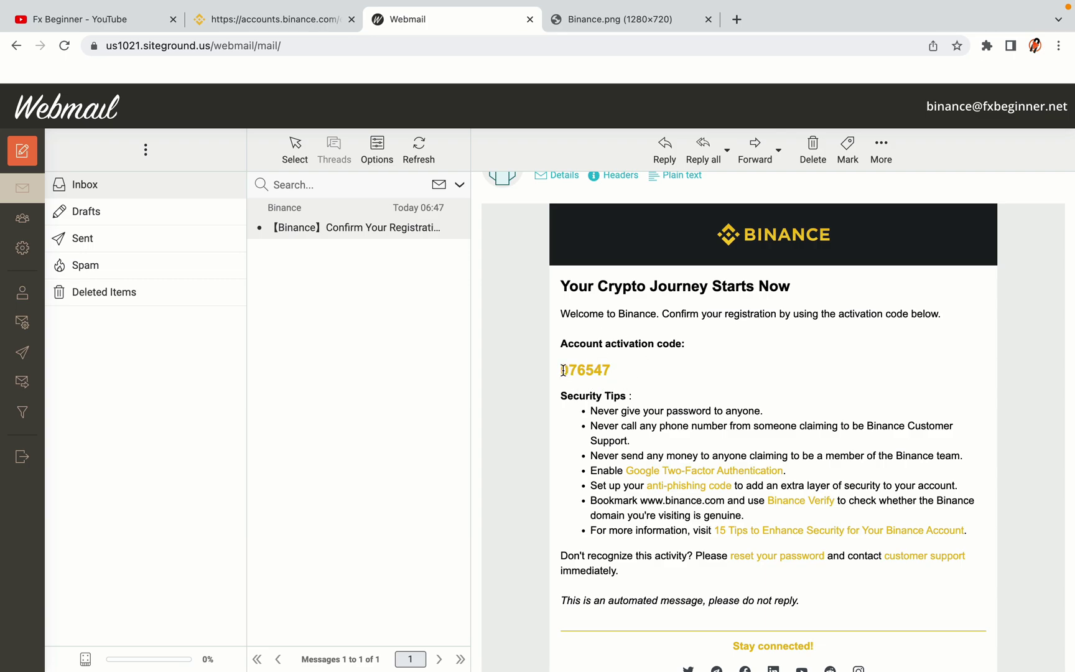
{"action": "left_click", "coordinate": [614, 367]}
{"action": "left_click_drag", "start_coordinate": [560, 369], "coordinate": [605, 370]}
{"action": "right_click", "coordinate": [598, 370]}
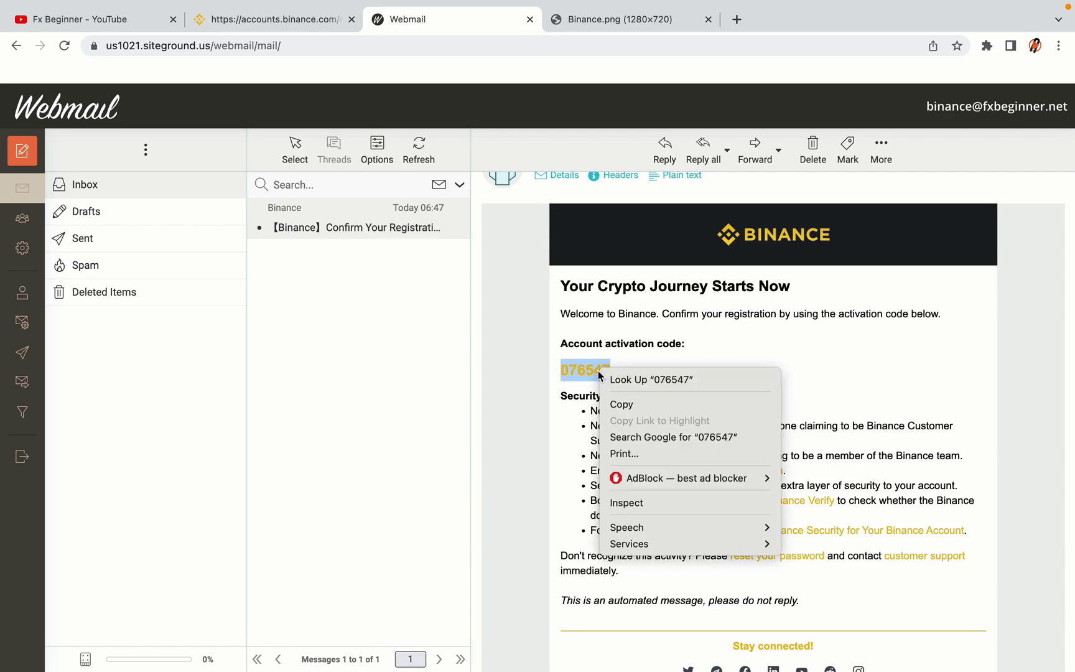
{"action": "left_click", "coordinate": [615, 398]}
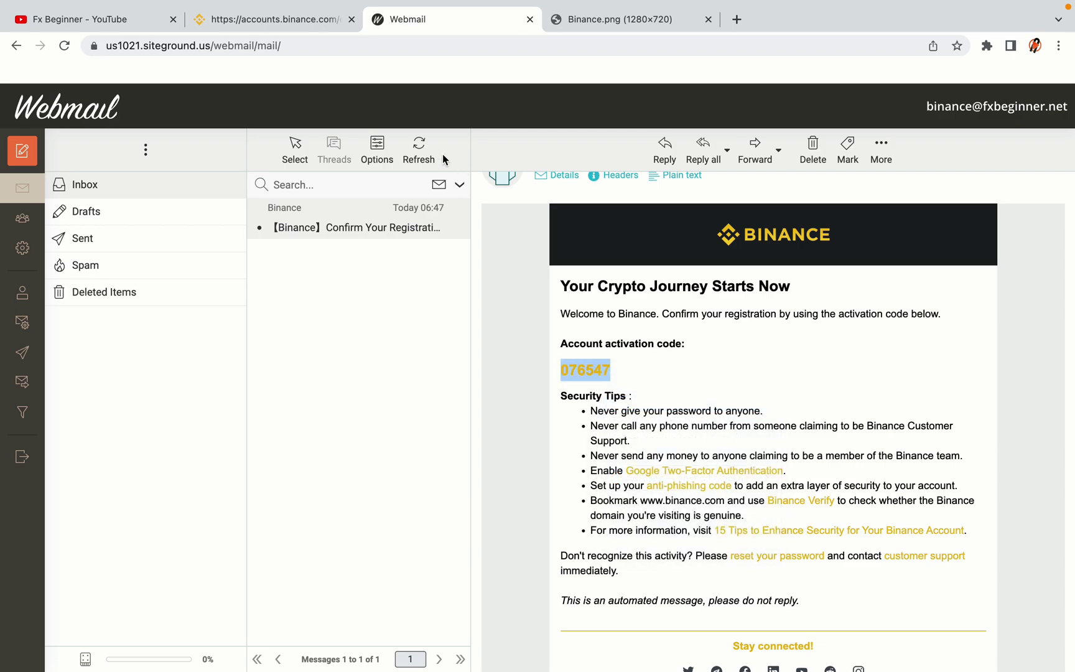
{"action": "left_click", "coordinate": [280, 20]}
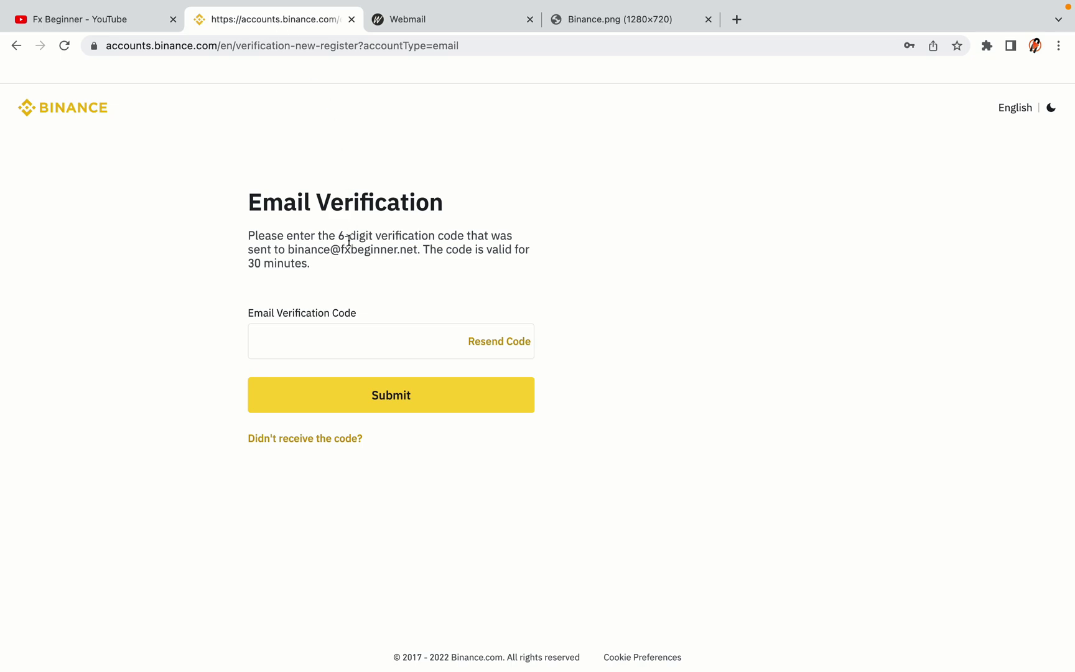
Step: Paste the copied code into the Email Verification Code field and submit it
{"action": "left_click", "coordinate": [326, 338]}
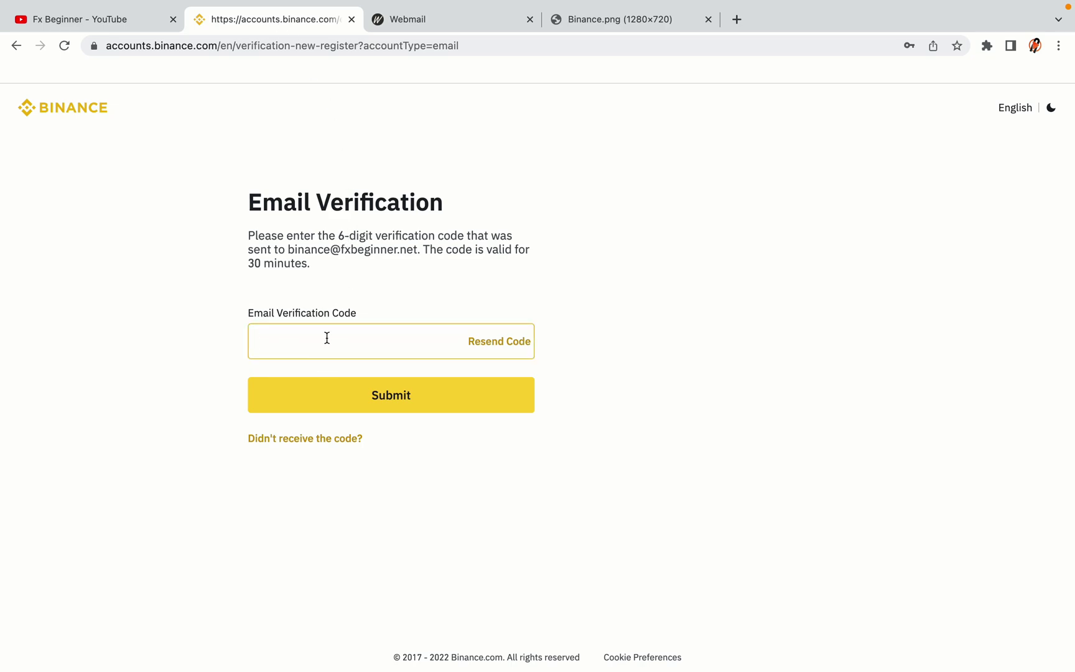
{"action": "key", "text": "ctrl+v"}
{"action": "left_click", "coordinate": [190, 319]}
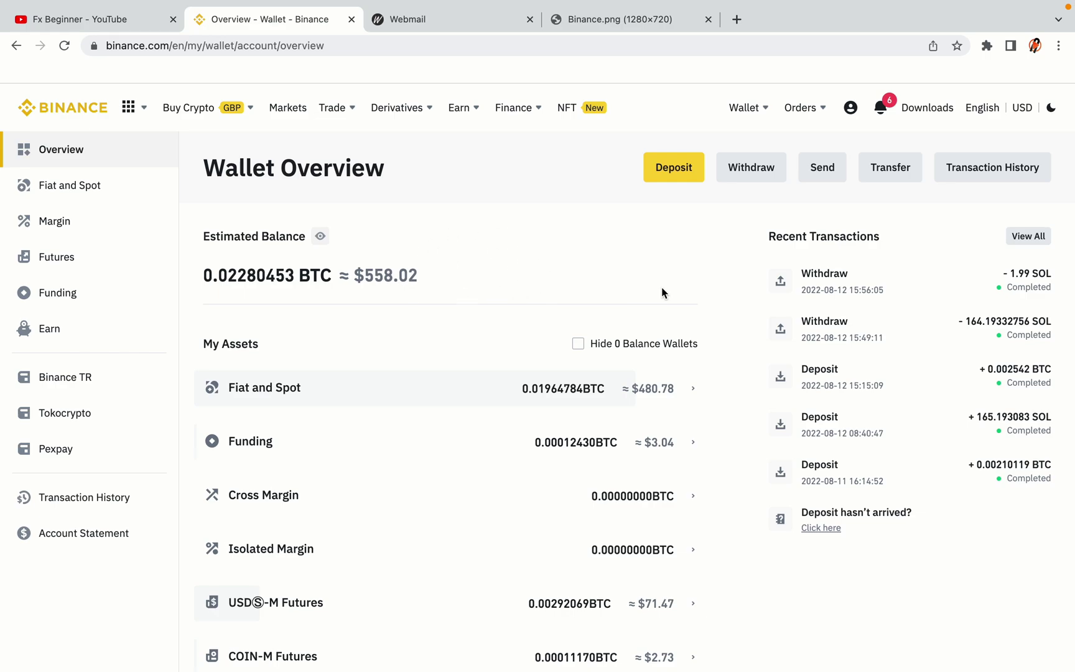
{"action": "scroll", "coordinate": [662, 293], "scroll_direction": "down", "scroll_amount": 1}
{"action": "scroll", "coordinate": [662, 293], "scroll_direction": "down", "scroll_amount": 2}
{"action": "scroll", "coordinate": [663, 293], "scroll_direction": "down", "scroll_amount": 2}
{"action": "scroll", "coordinate": [663, 293], "scroll_direction": "down", "scroll_amount": 1}
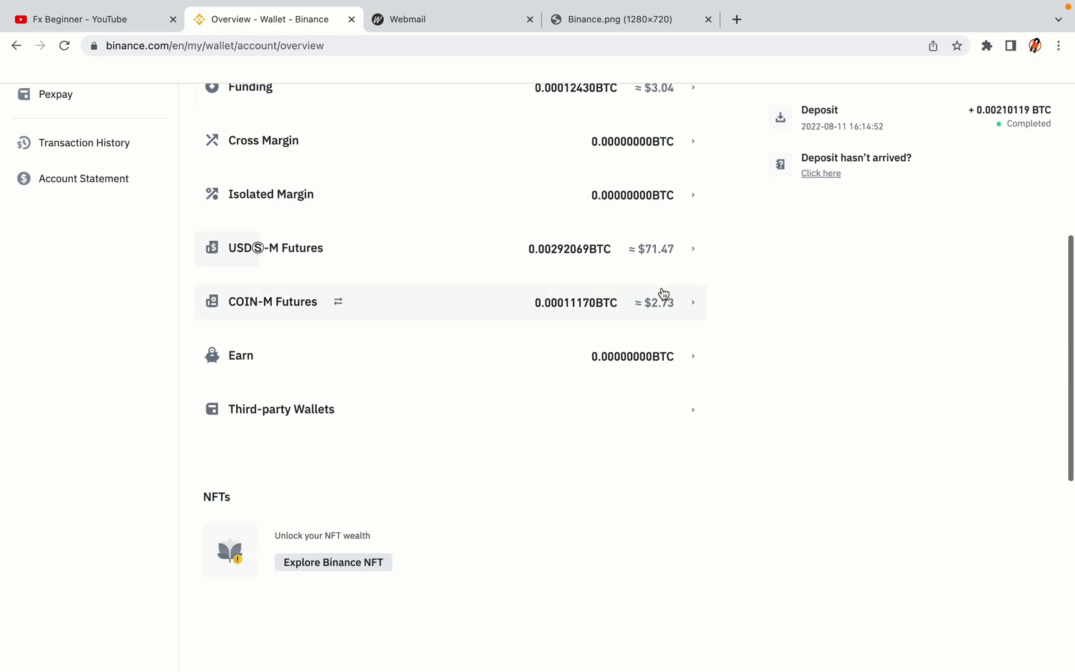
{"action": "scroll", "coordinate": [663, 293], "scroll_direction": "up", "scroll_amount": 1}
{"action": "scroll", "coordinate": [663, 293], "scroll_direction": "up", "scroll_amount": 4}
{"action": "scroll", "coordinate": [662, 292], "scroll_direction": "up", "scroll_amount": 1}
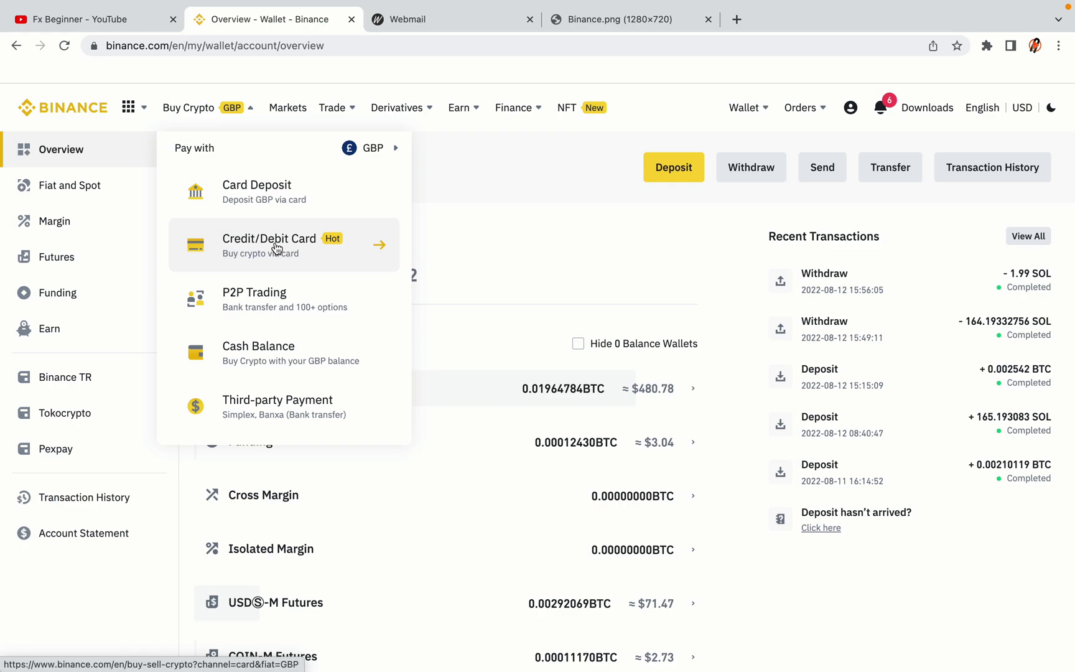
{"action": "mouse_move", "coordinate": [336, 107]}
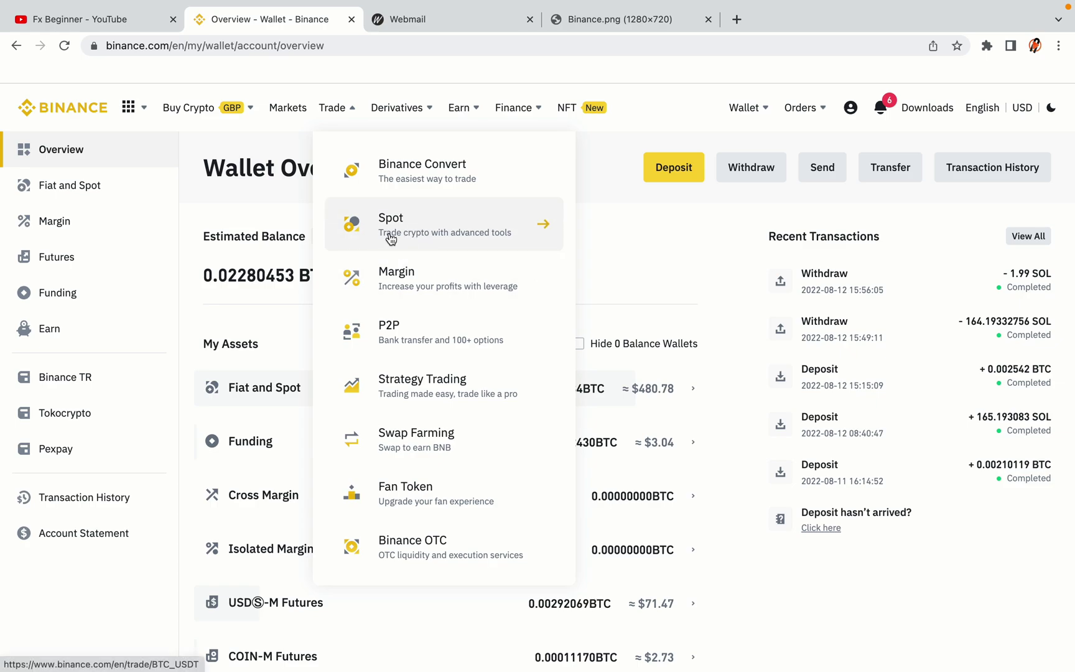
Step: Return to the Binance homepage via the top-left logo
{"action": "left_click", "coordinate": [72, 102]}
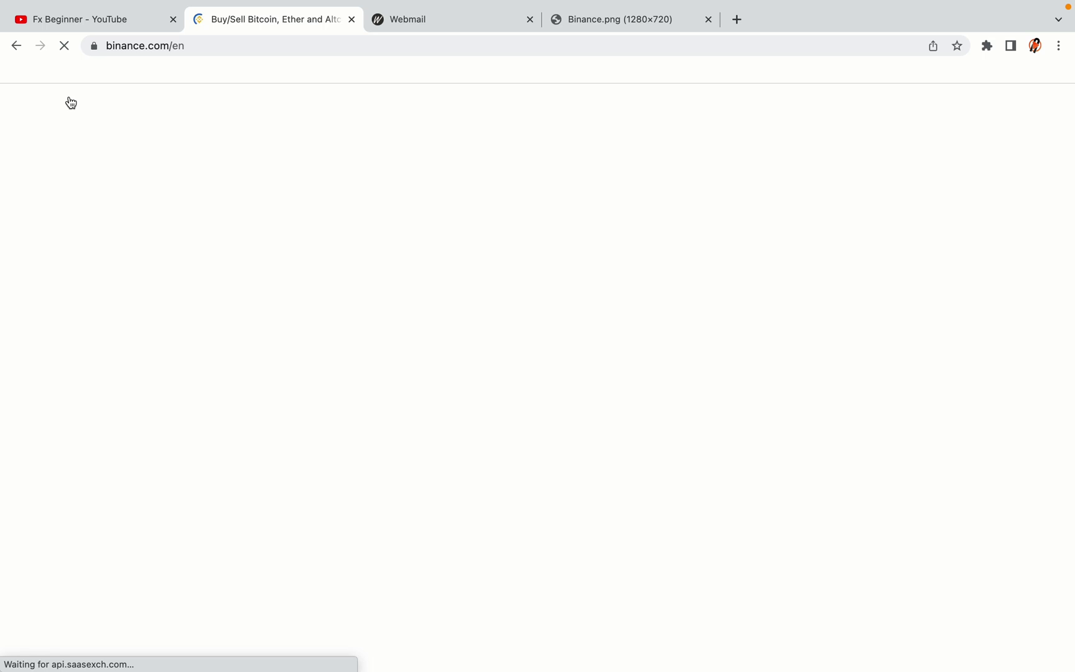